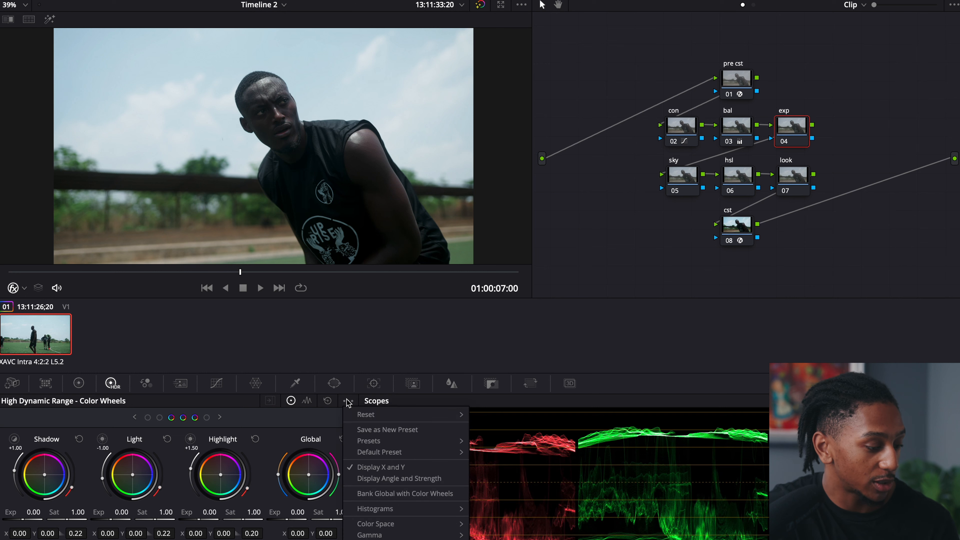
Set the HDR wheels' color space to Sony S-Gamut3 for the exp node and open the gamma options
mouse_move(411, 524)
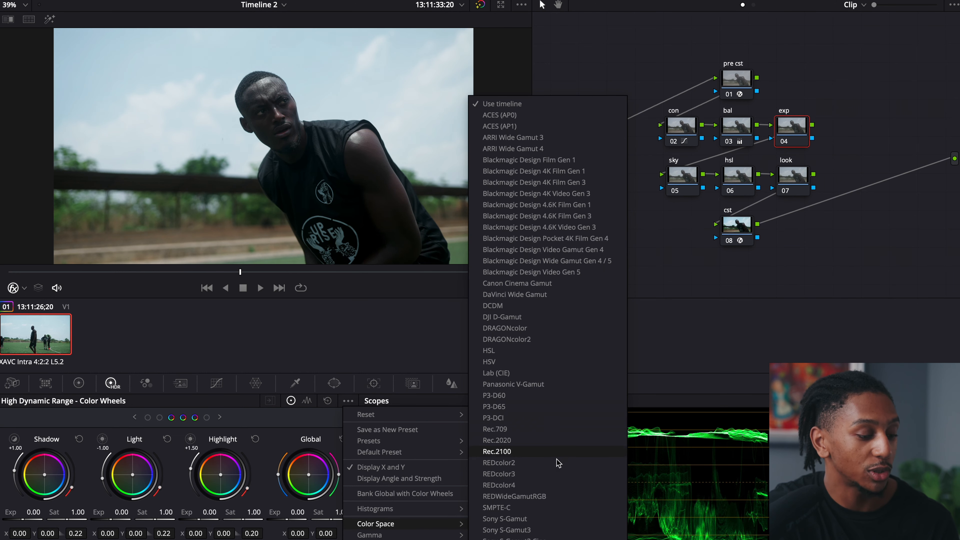
click(506, 529)
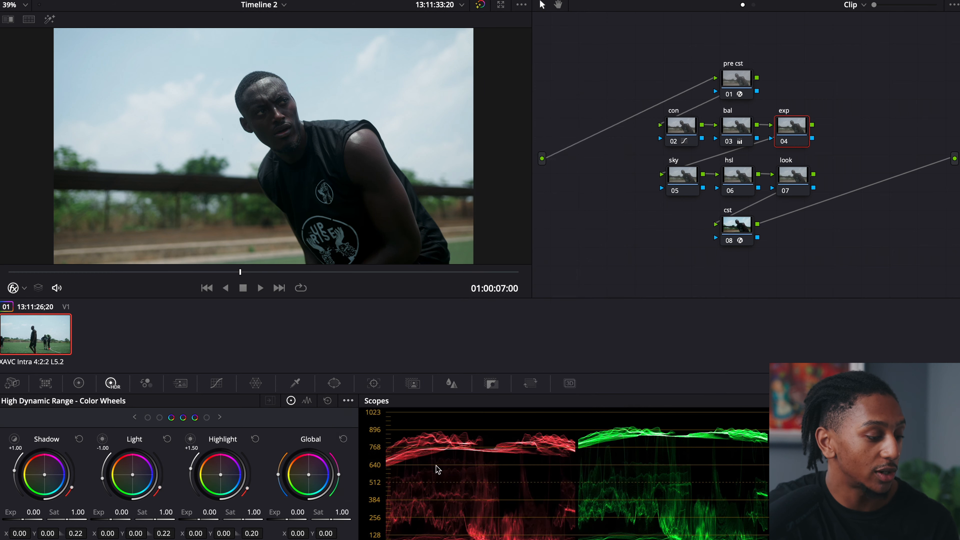
click(349, 401)
mouse_move(438, 536)
scroll(529, 472, down, 1)
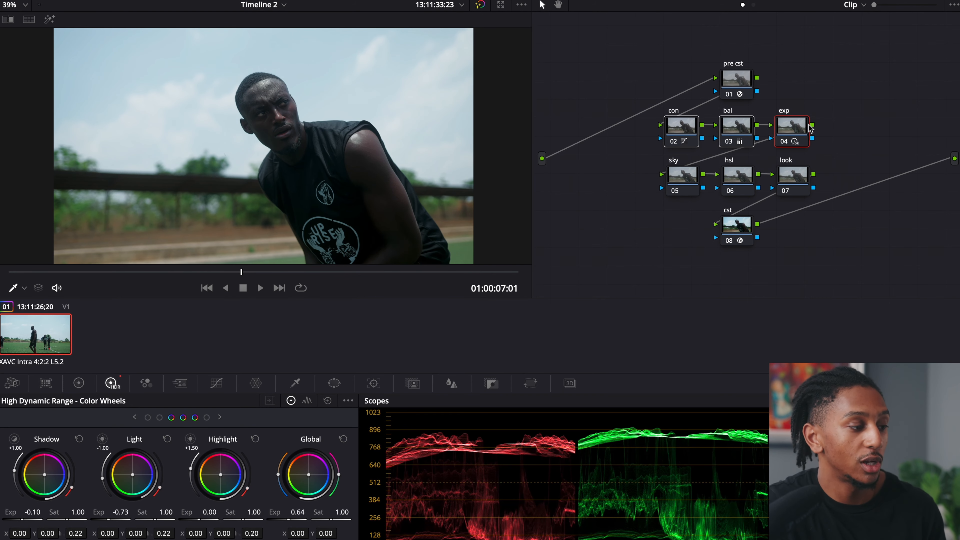
Toggle the con, bal and exp nodes off and on together to compare the image before and after the primary corrections
key(ctrl+d)
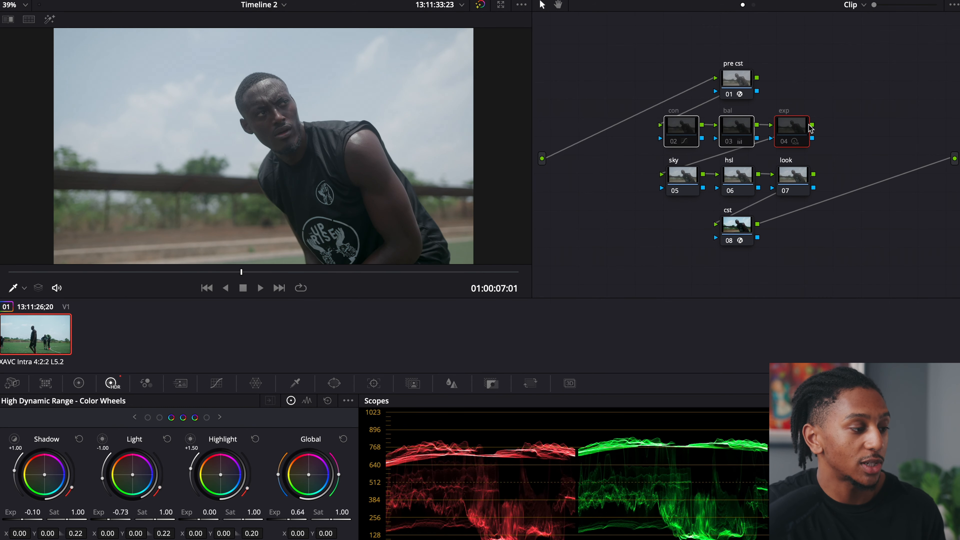
key(ctrl+d)
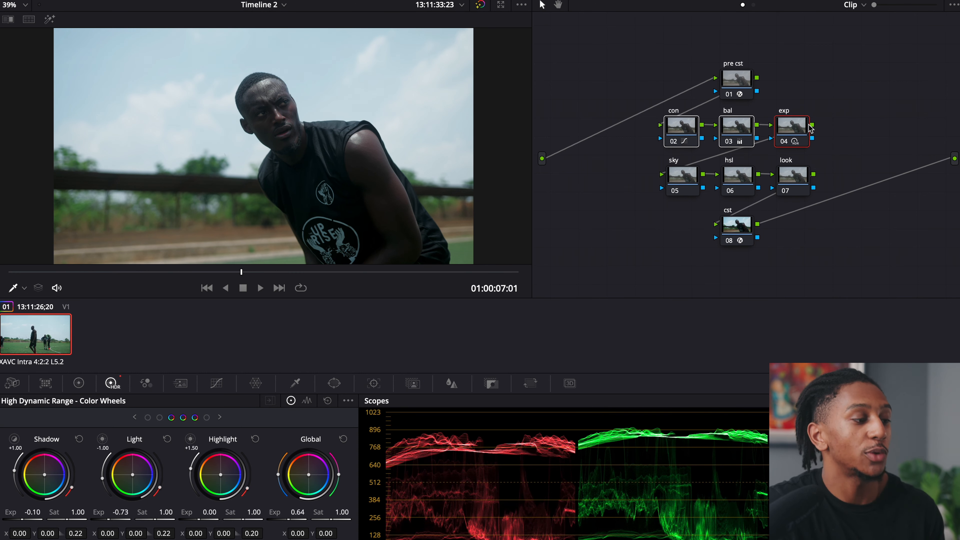
key(ctrl+d)
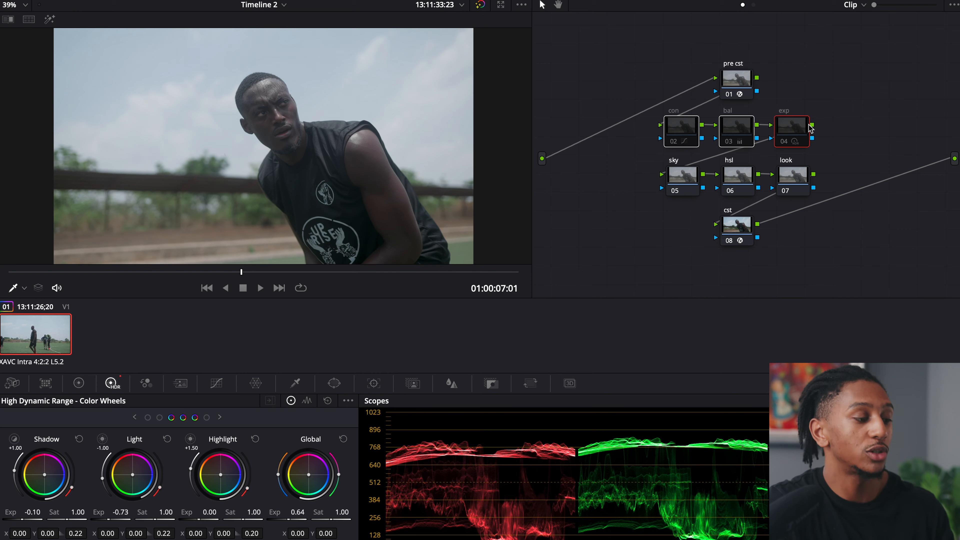
key(ctrl+d)
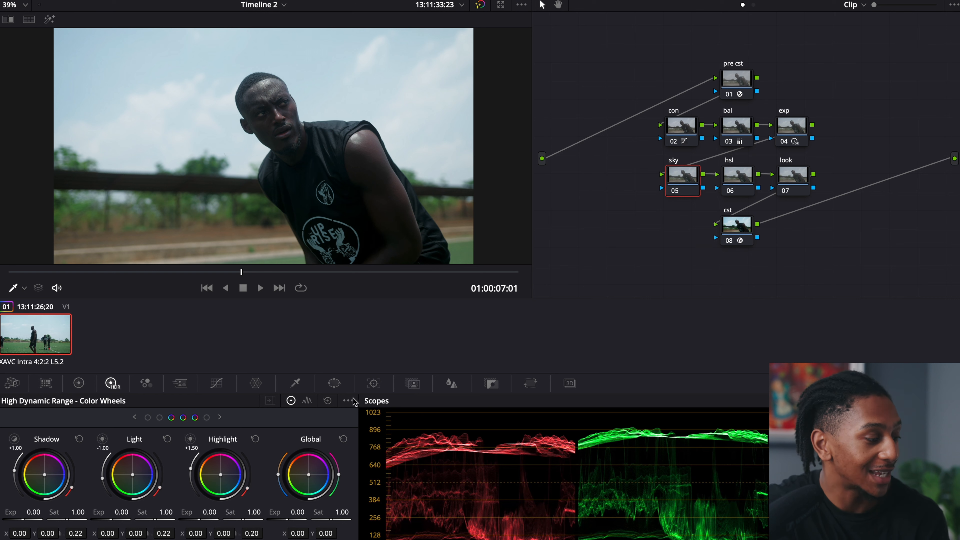
Set the sky node's HDR wheels to the Sony S-Gamut3 color space and choose a gamma for them
click(348, 401)
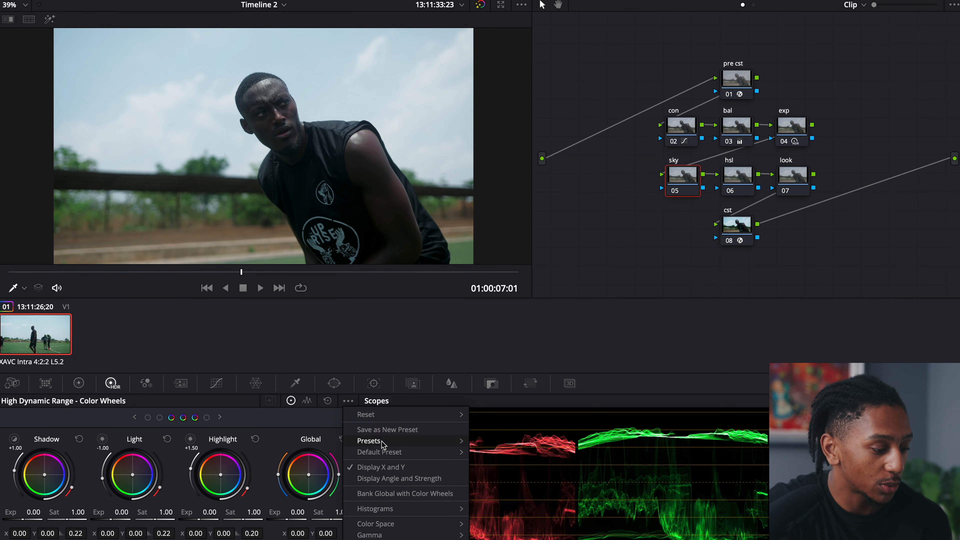
mouse_move(440, 526)
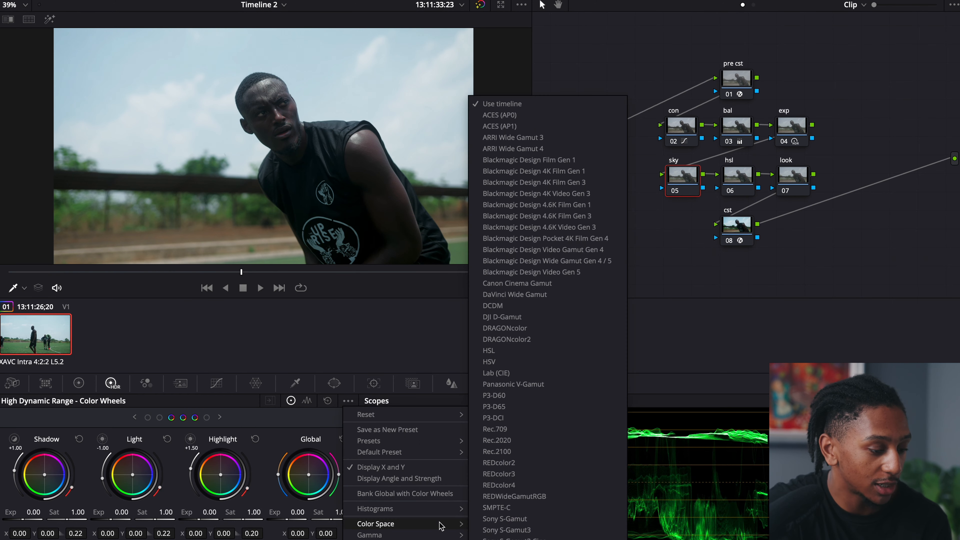
click(493, 531)
click(348, 400)
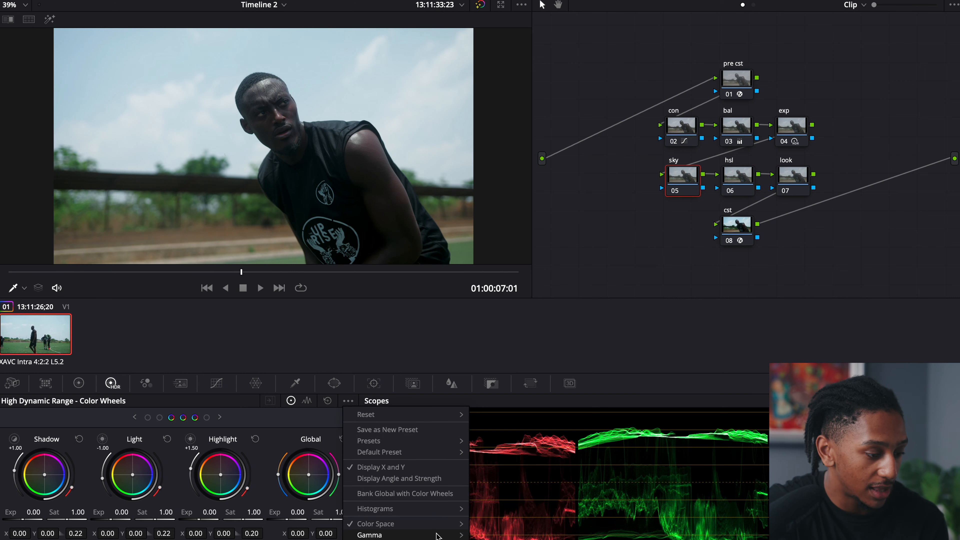
mouse_move(438, 535)
click(502, 503)
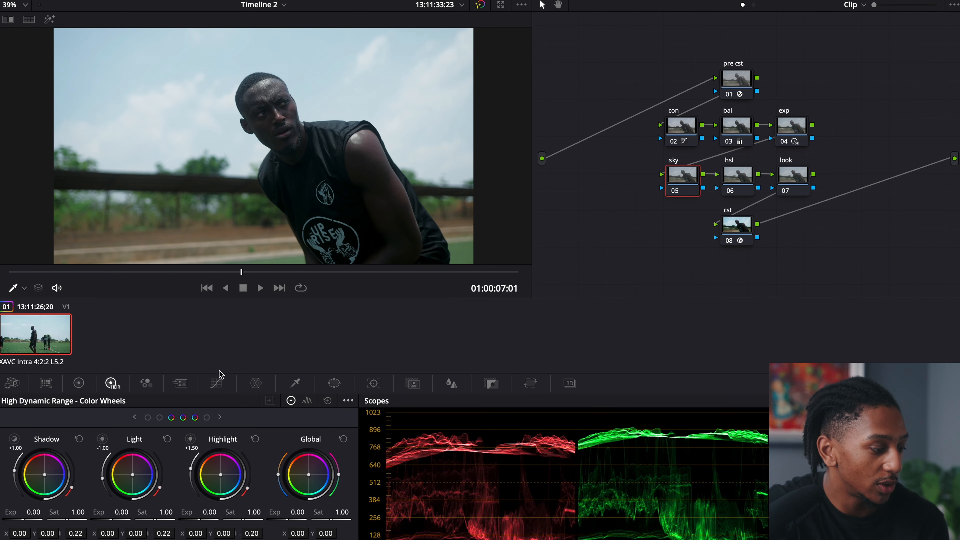
Check the HDR zones and shift the sky node's Highlight wheel to X 0.01, Y -0.01, with exposure -0.25 and saturation 1.09
click(190, 439)
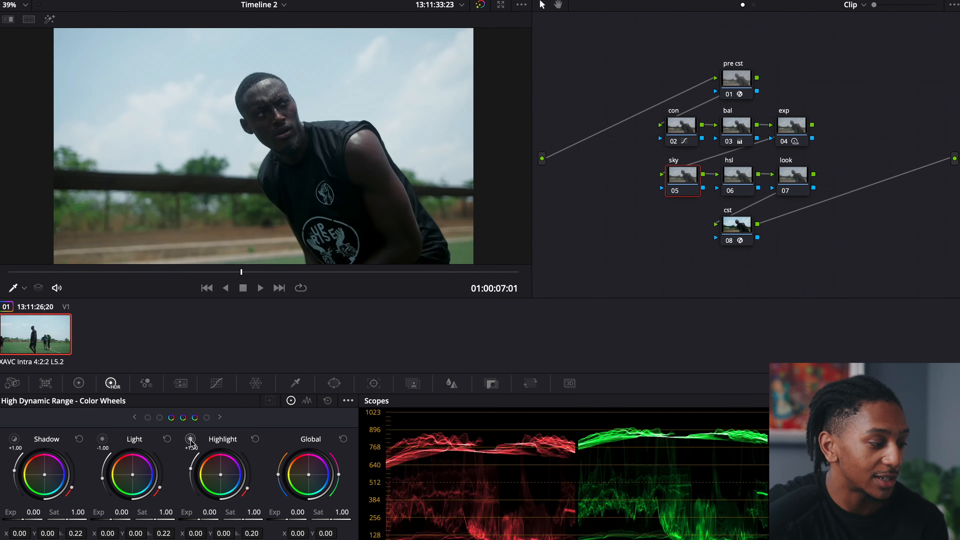
click(102, 440)
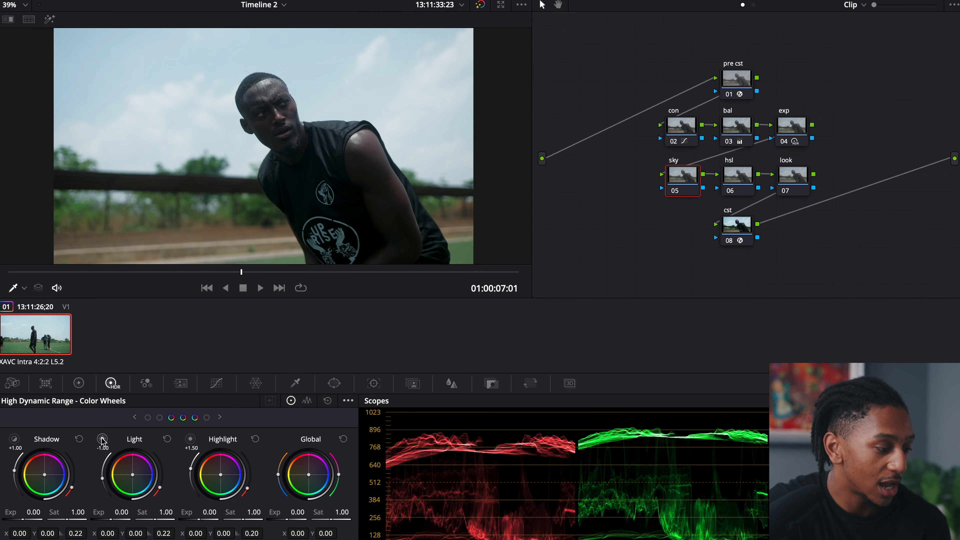
click(190, 440)
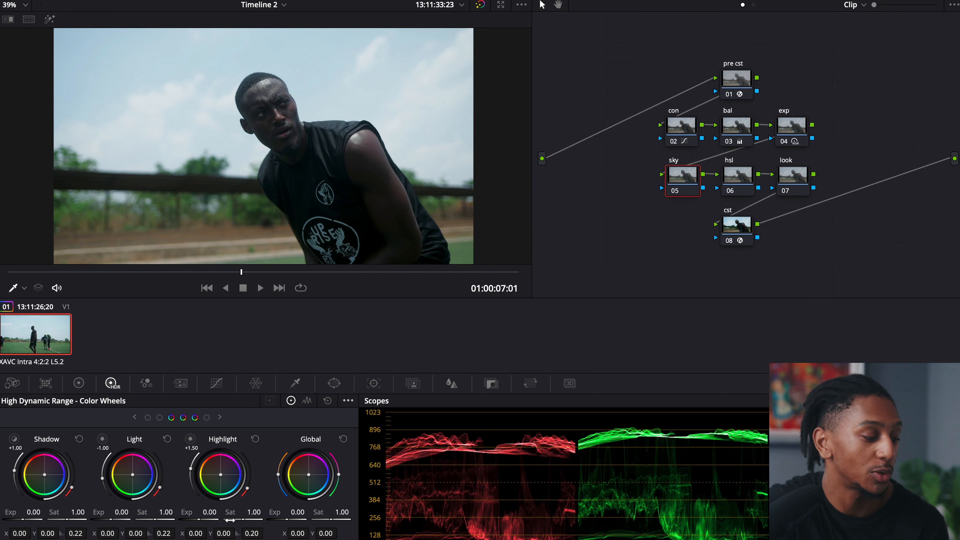
click(190, 439)
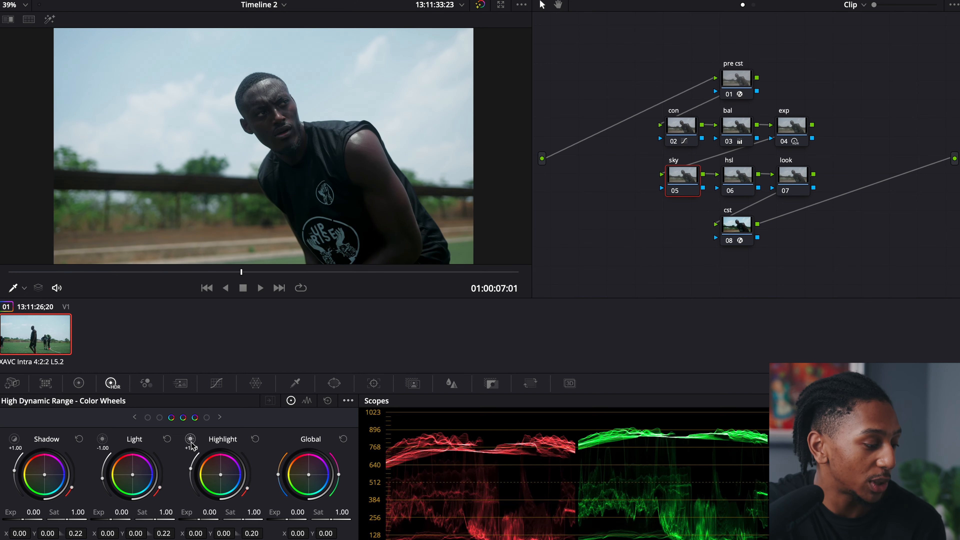
drag(220, 475, 225, 479)
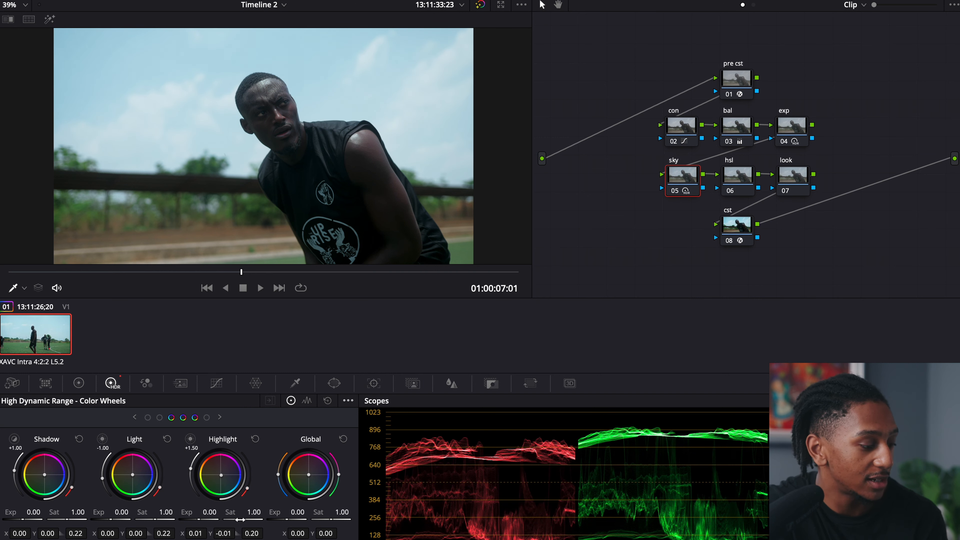
drag(182, 519, 142, 514)
drag(244, 519, 284, 519)
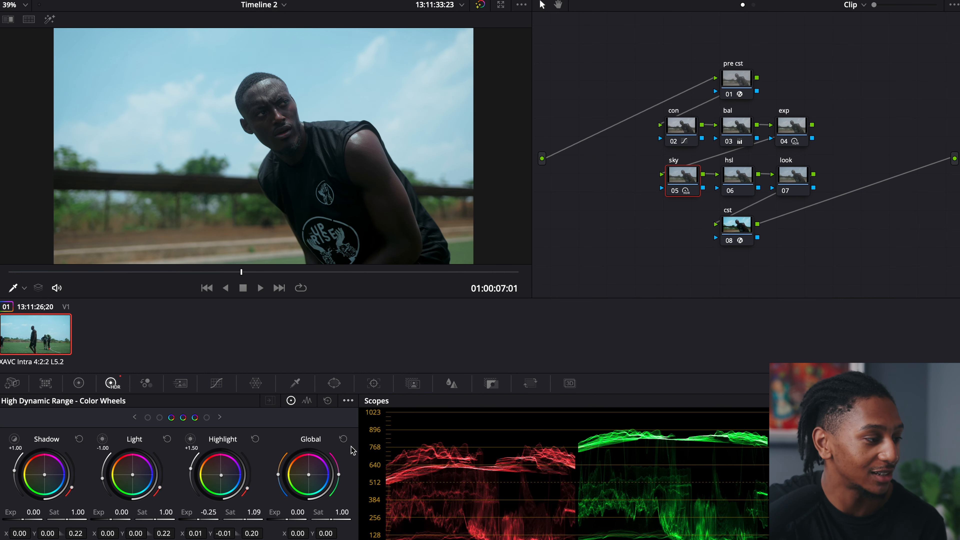
Toggle the sky node off and on to compare the highlight adjustment in the sky
key(ctrl+d)
key(ctrl+d)
key(ctrl+d)
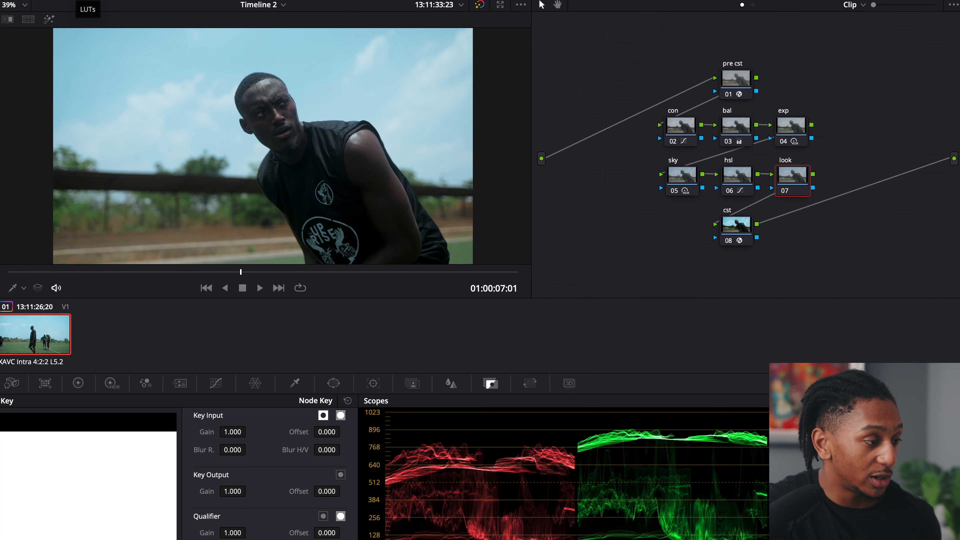
Apply the JC Sun... Finisher LUT from the Prime Pack Finisher folder to the look node and close the LUT browser
click(76, 1)
right_click(191, 123)
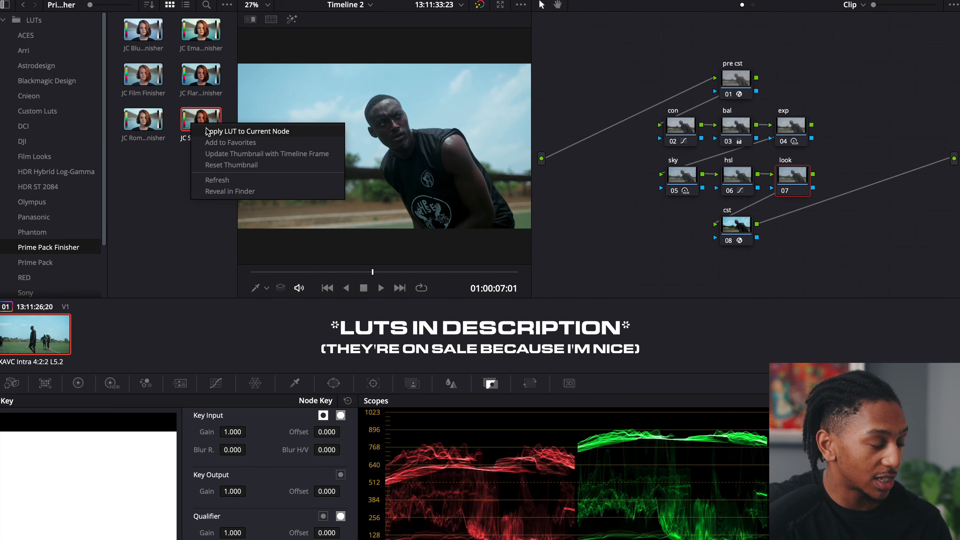
click(227, 131)
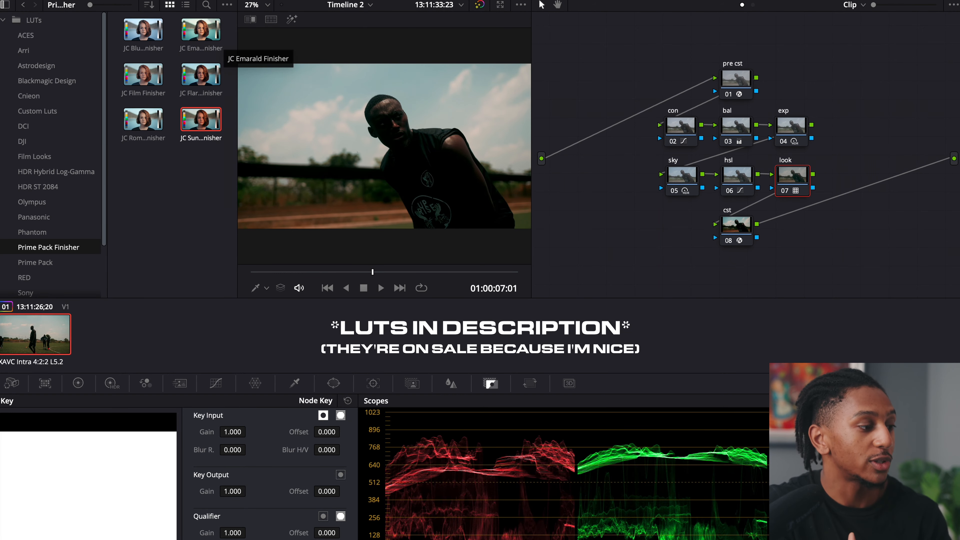
click(76, 1)
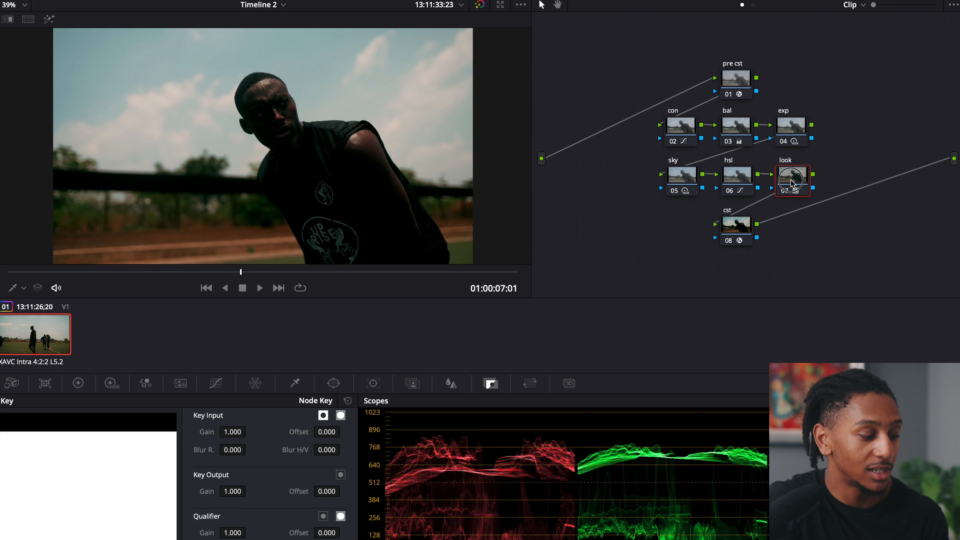
Lower the look node's key output gain to 0.405 and compare the image with the node off and on
drag(236, 491, 479, 270)
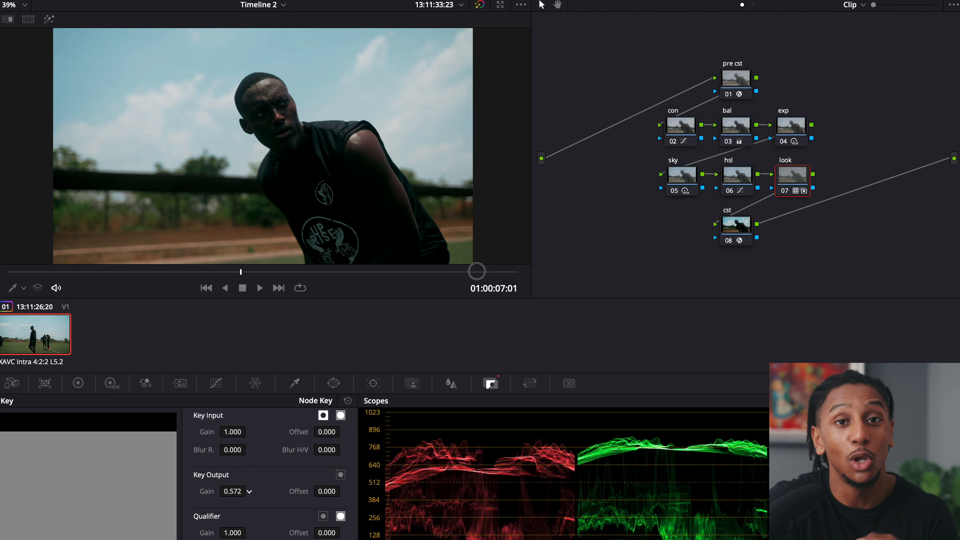
drag(476, 271, 386, 275)
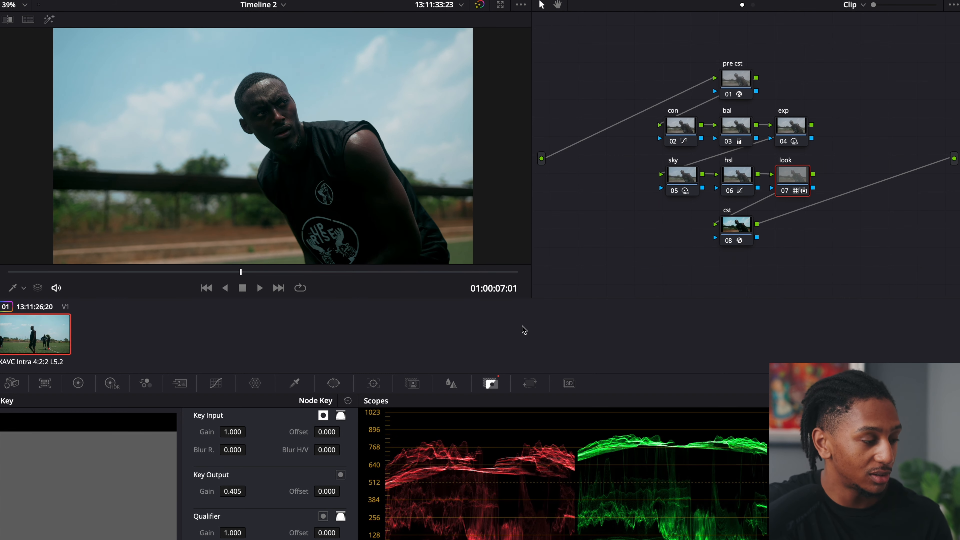
key(super+d)
key(super+d)
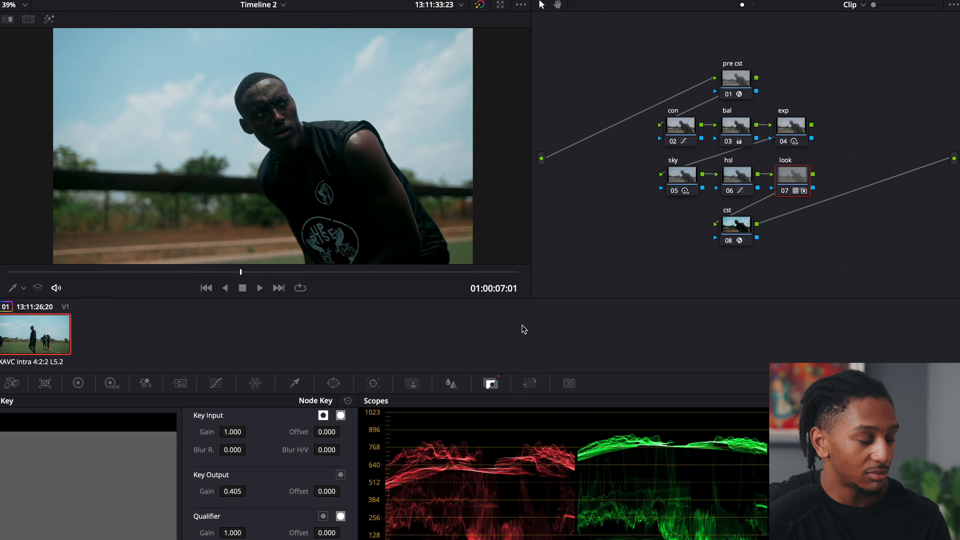
key(super+d)
key(super+d)
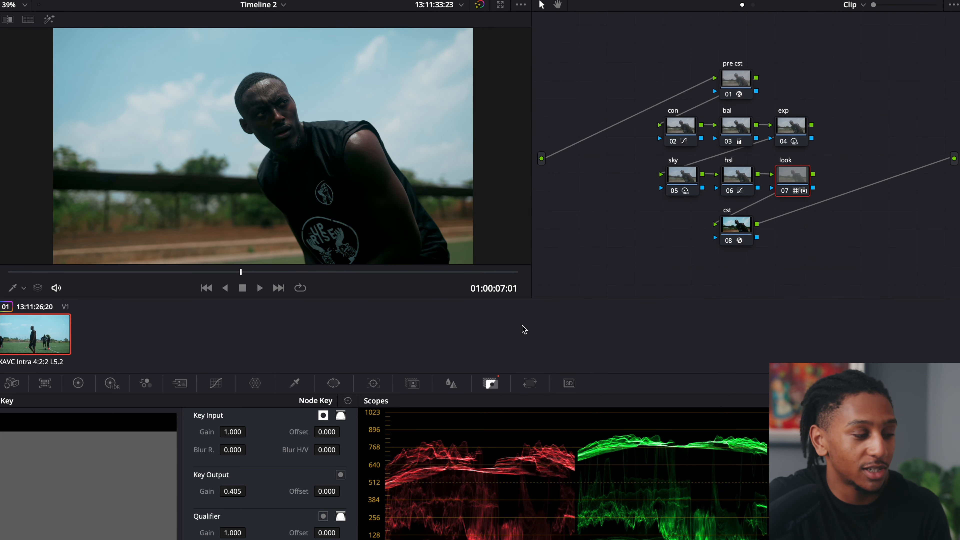
key(super+d)
key(super+d)
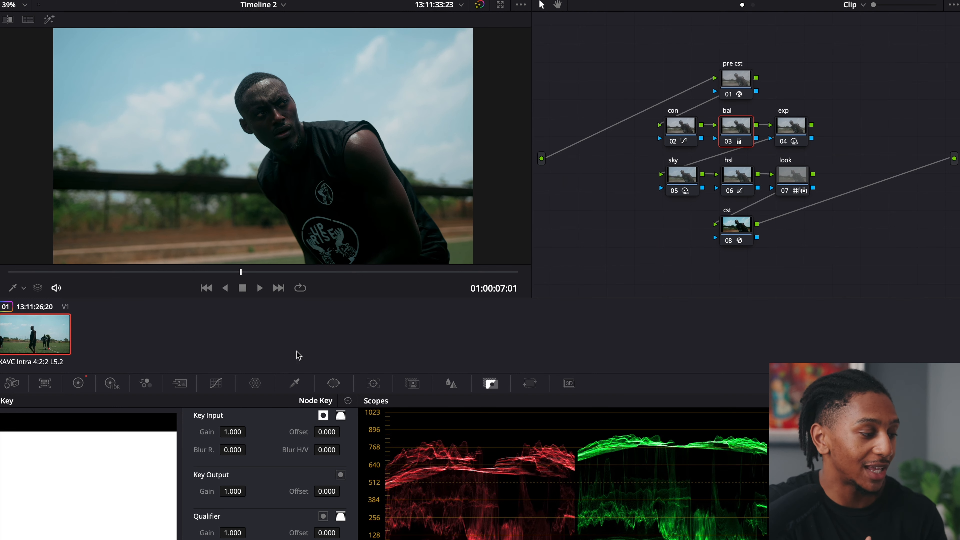
Warm the bal node's Offset log wheel to red 24.50, green 25.21 and blue 23.70
click(78, 383)
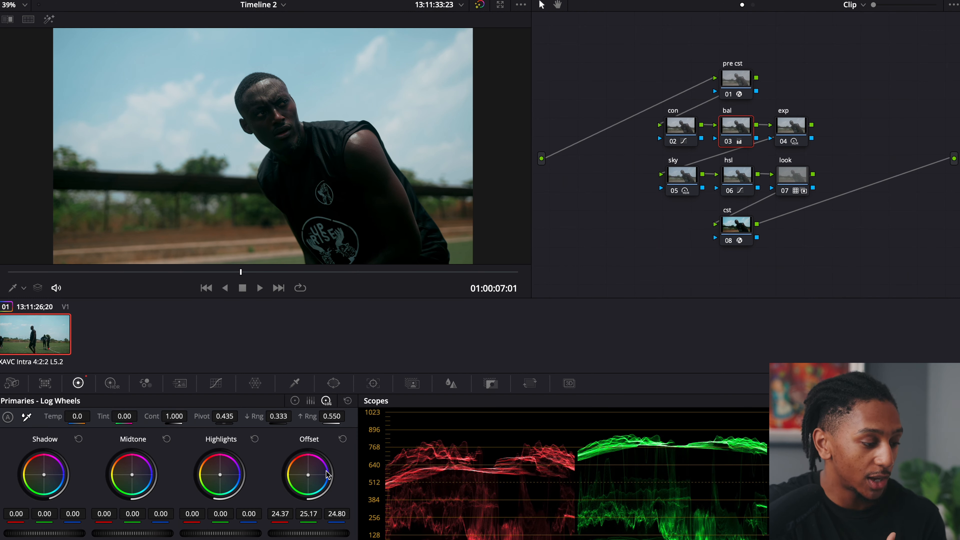
drag(308, 475, 309, 478)
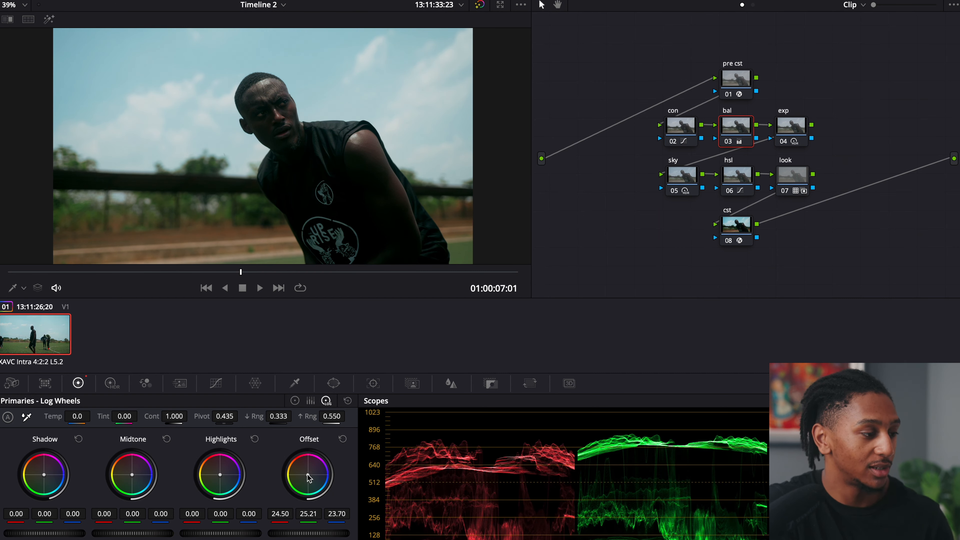
Toggle the look node off and on to compare the LUT's effect over the warmer balance
click(797, 176)
key(ctrl+d)
key(ctrl+d)
key(ctrl+d)
key(ctrl+d)
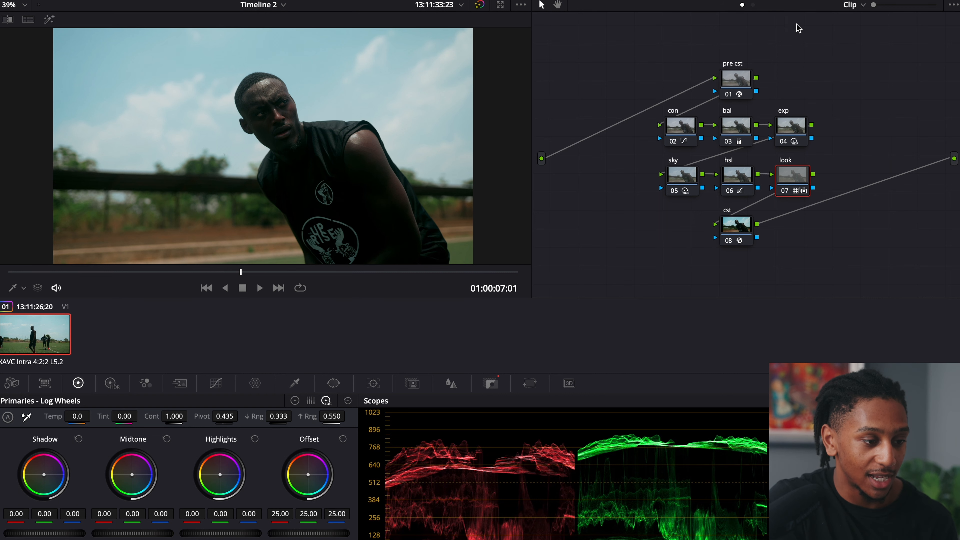
Bypass all nodes and re-enable only the pre cst and cst nodes to view the plain color space conversion
key(alt+d)
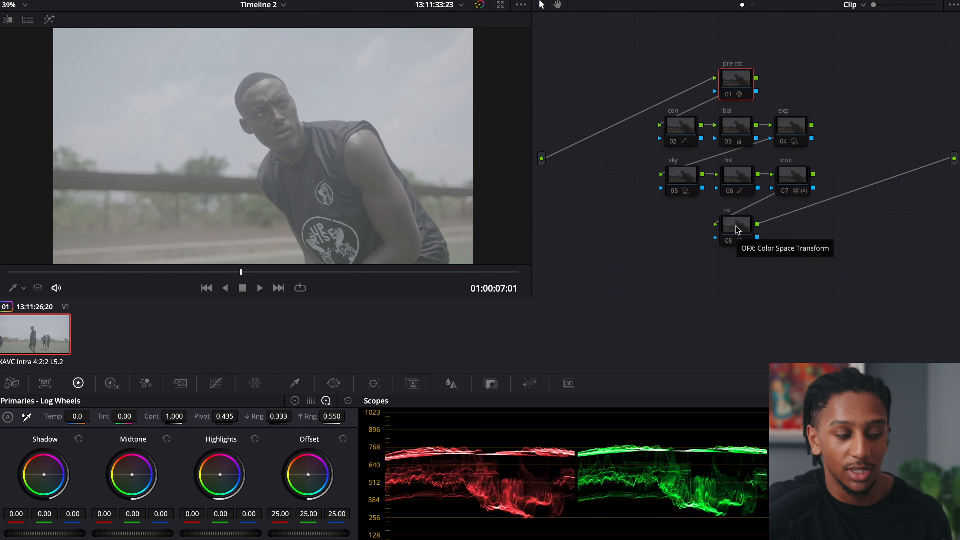
click(729, 241)
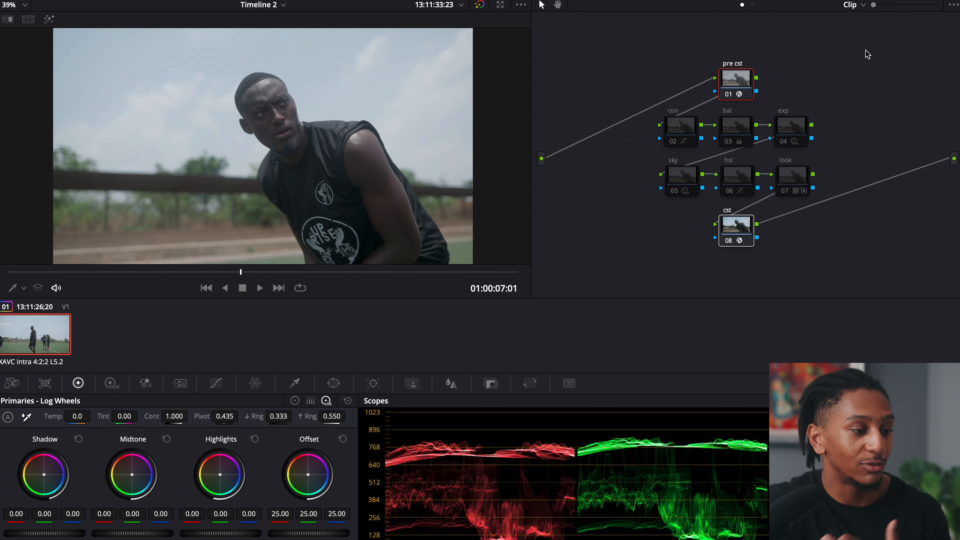
Re-enable the con, bal and exp nodes one after another to review each correction's contribution
click(677, 132)
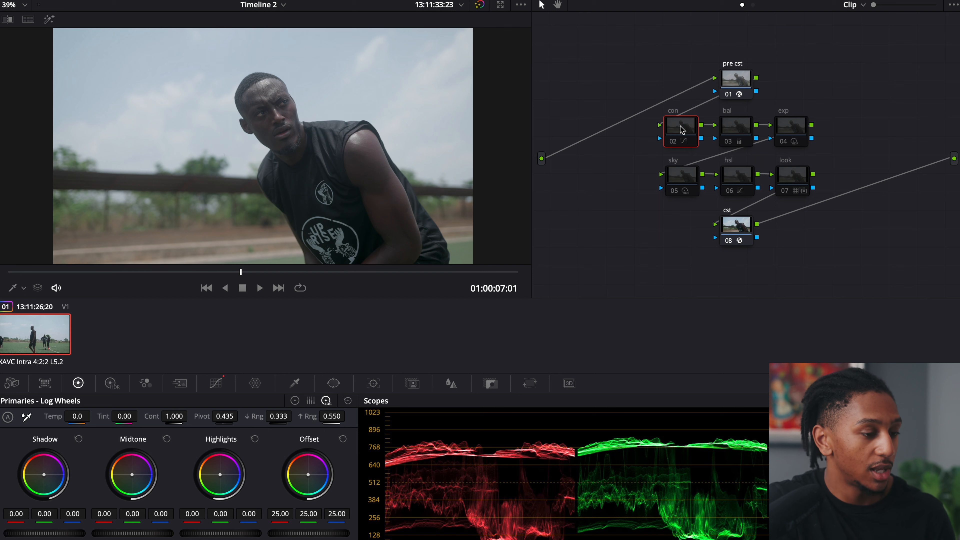
key(ctrl+d)
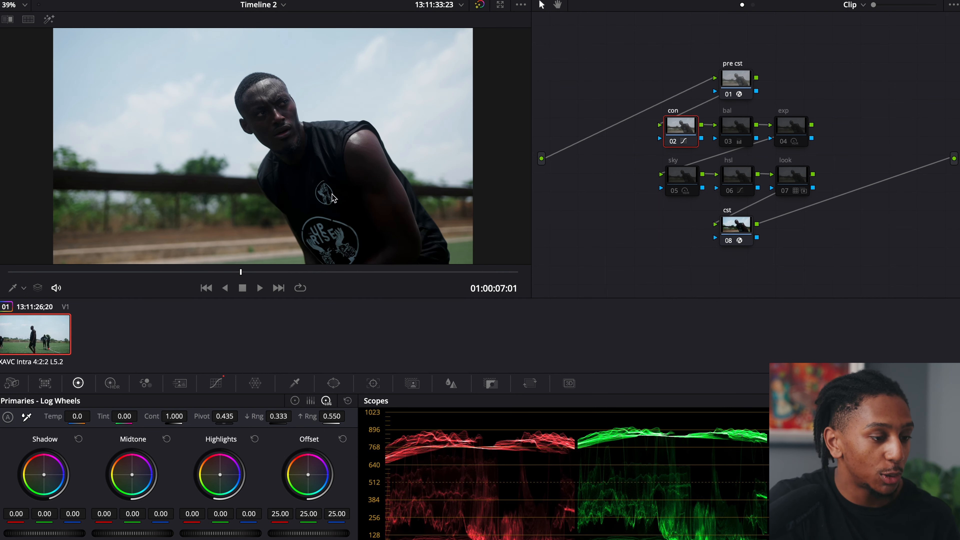
click(731, 129)
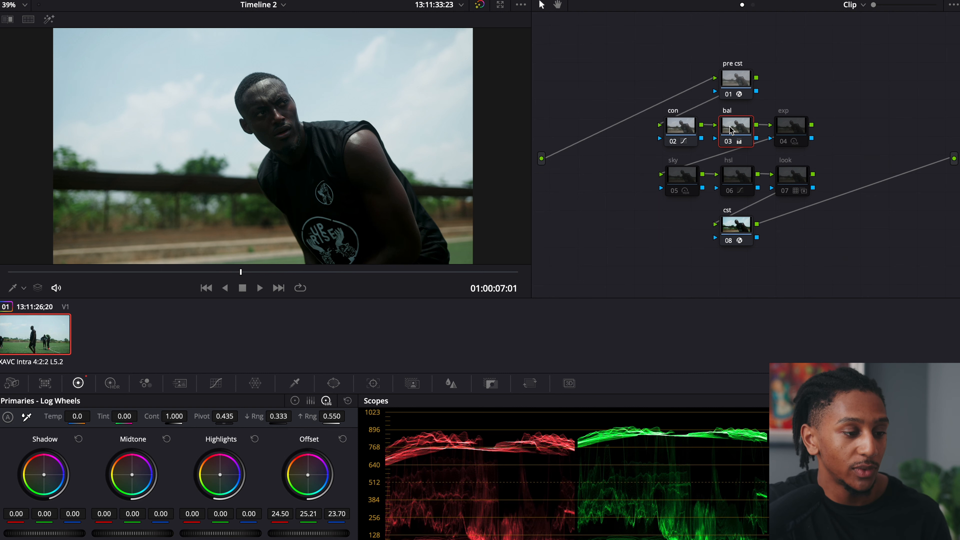
click(789, 124)
key(ctrl+d)
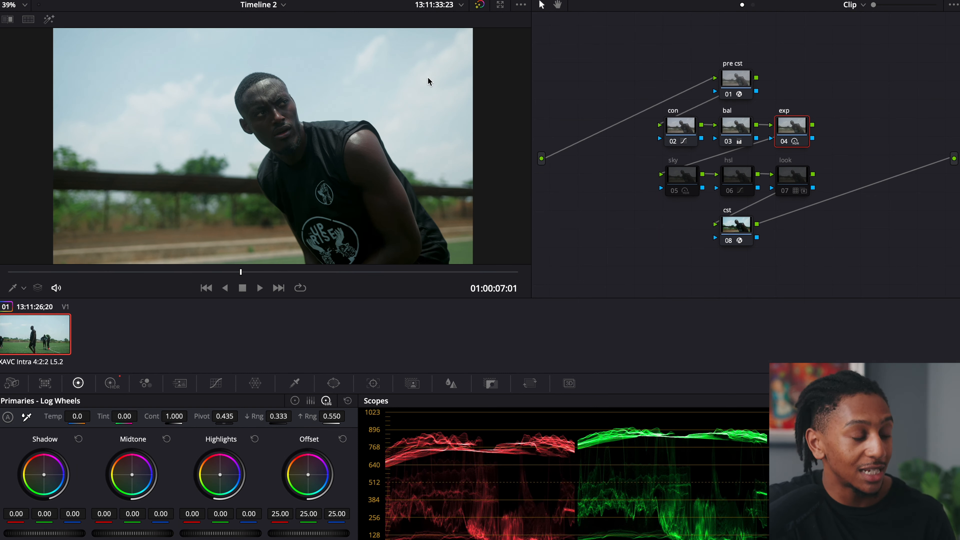
Re-enable the sky, hsl and look nodes one after another, toggling hsl off and on to compare its effect
click(677, 182)
key(ctrl+d)
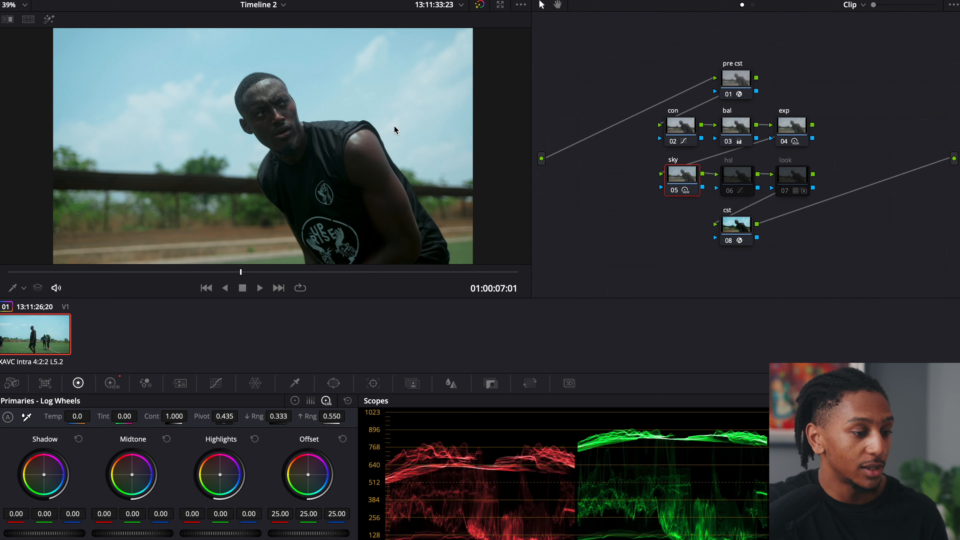
click(739, 174)
key(ctrl+d)
key(ctrl+d)
key(ctrl+d)
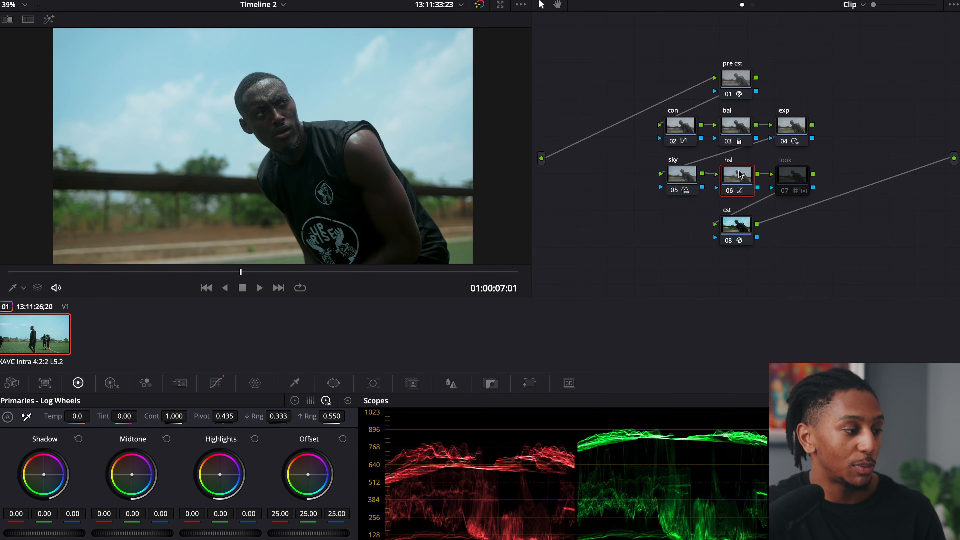
click(796, 177)
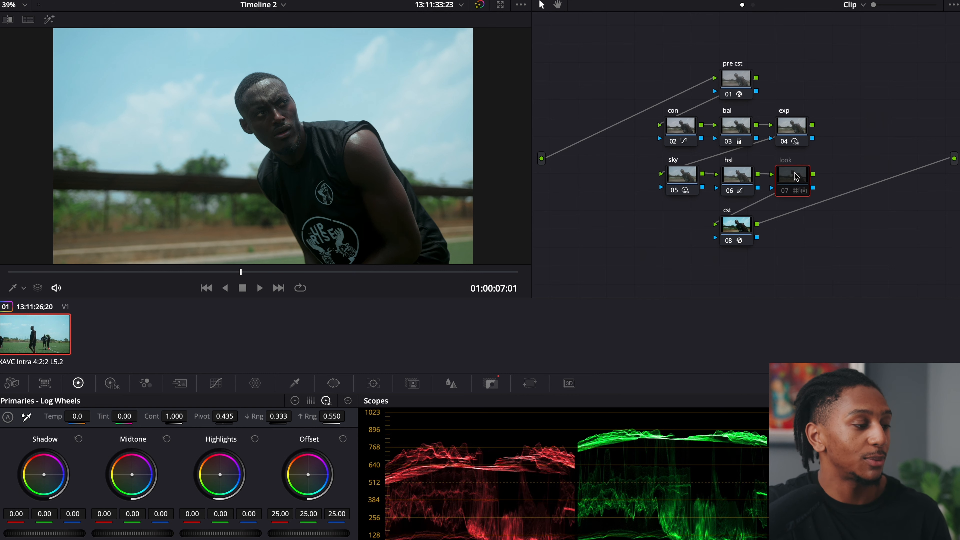
key(ctrl+d)
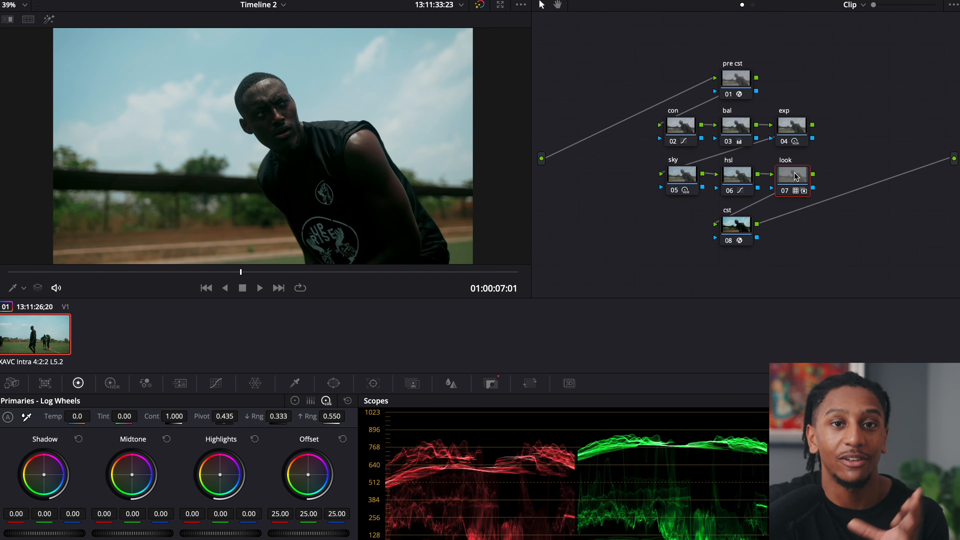